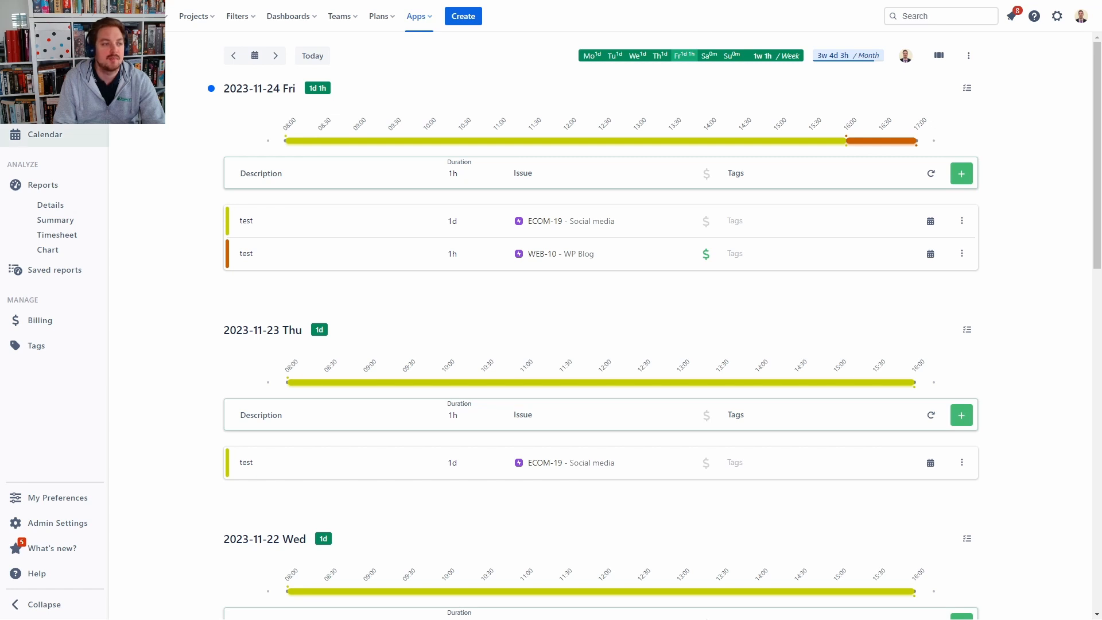
Open the Calendar view and switch it to another user's calendar
{"action": "left_click", "coordinate": [55, 134]}
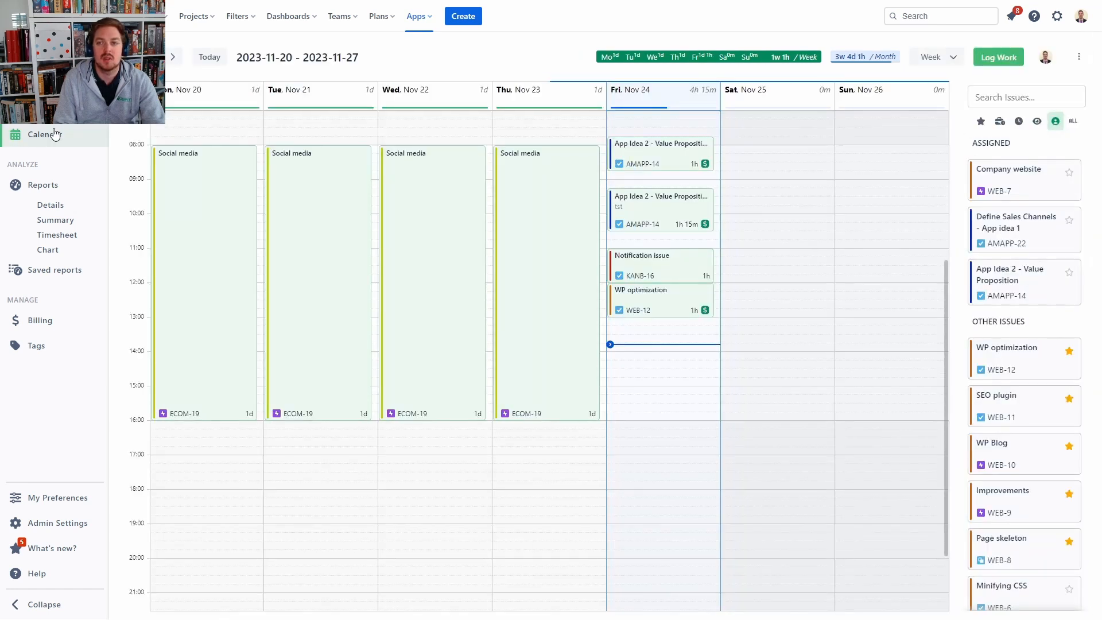
{"action": "left_click", "coordinate": [1045, 58]}
{"action": "left_click", "coordinate": [964, 130]}
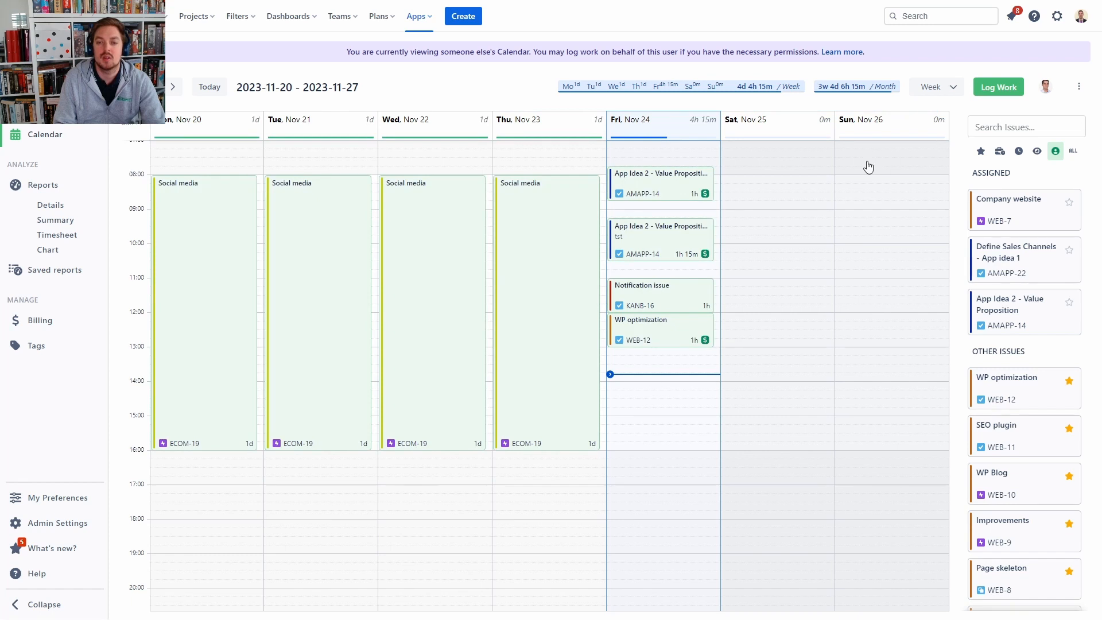
Extend Friday's second AMAPP-14 worklog to 2h 15m and log 1h on WEB-9 Improvements for 2023-11-24 in the early afternoon
{"action": "left_click_drag", "start_coordinate": [674, 261], "coordinate": [674, 277]}
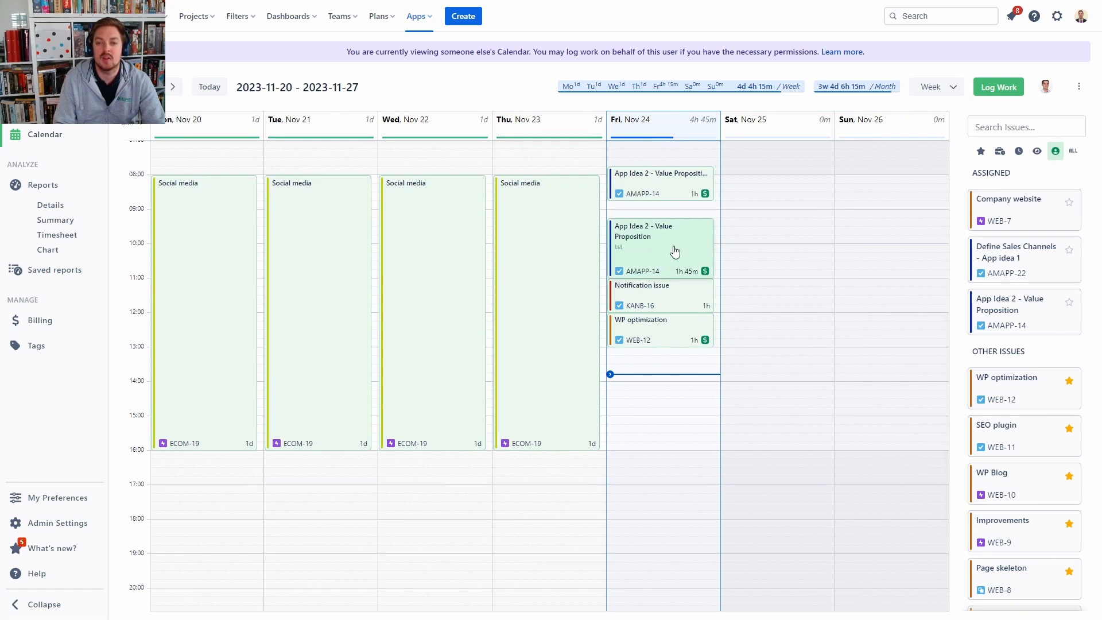
{"action": "left_click_drag", "start_coordinate": [678, 220], "coordinate": [678, 203]}
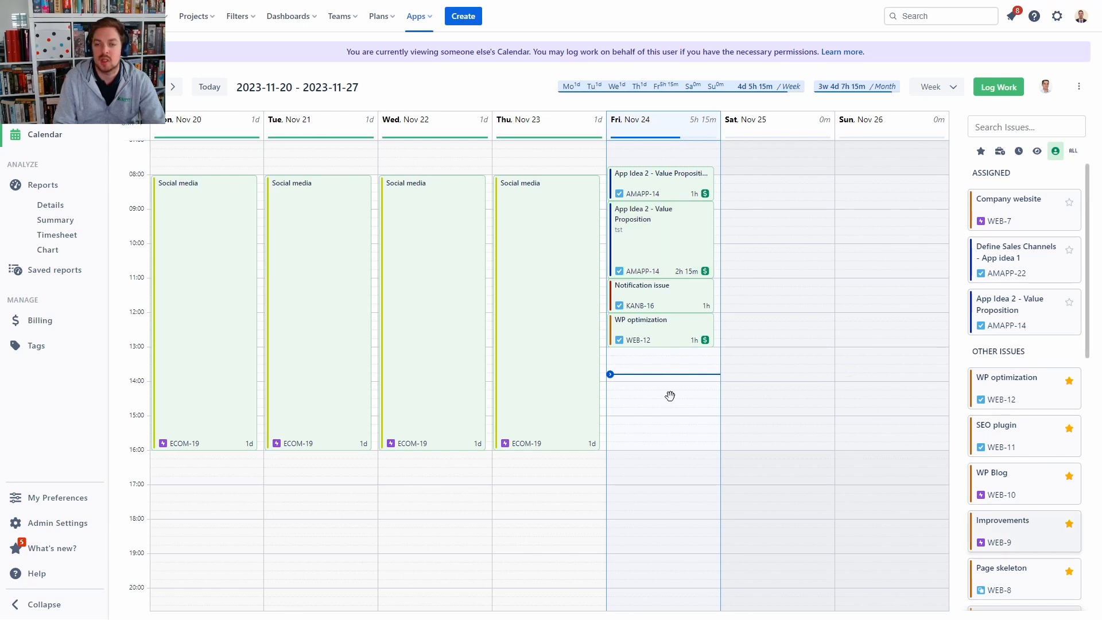
{"action": "left_click_drag", "start_coordinate": [651, 385], "coordinate": [656, 380]}
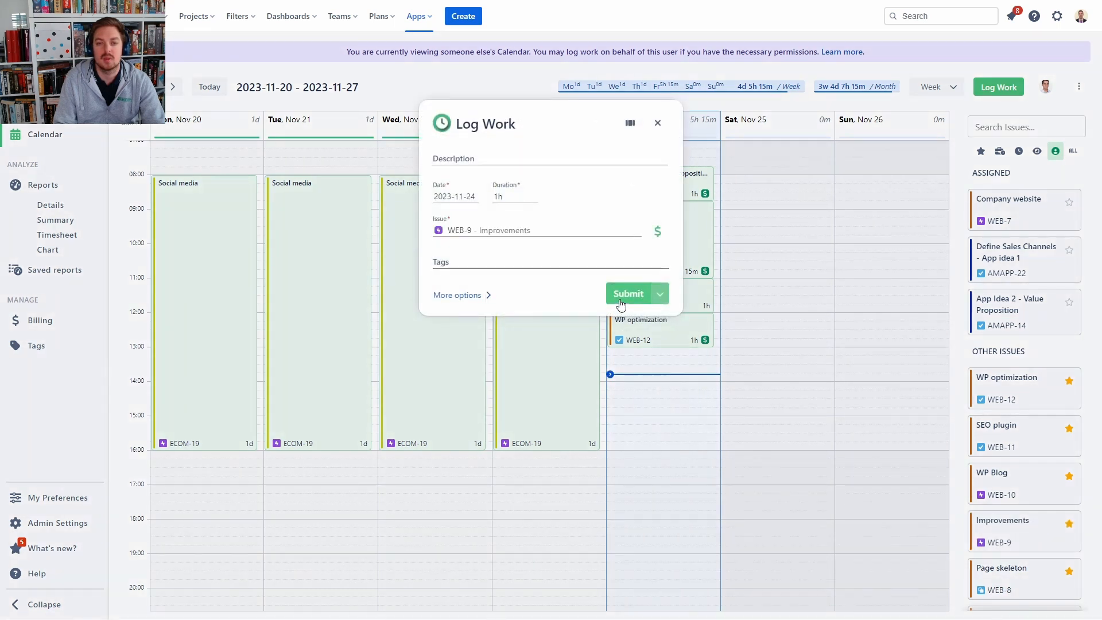
{"action": "left_click", "coordinate": [620, 294]}
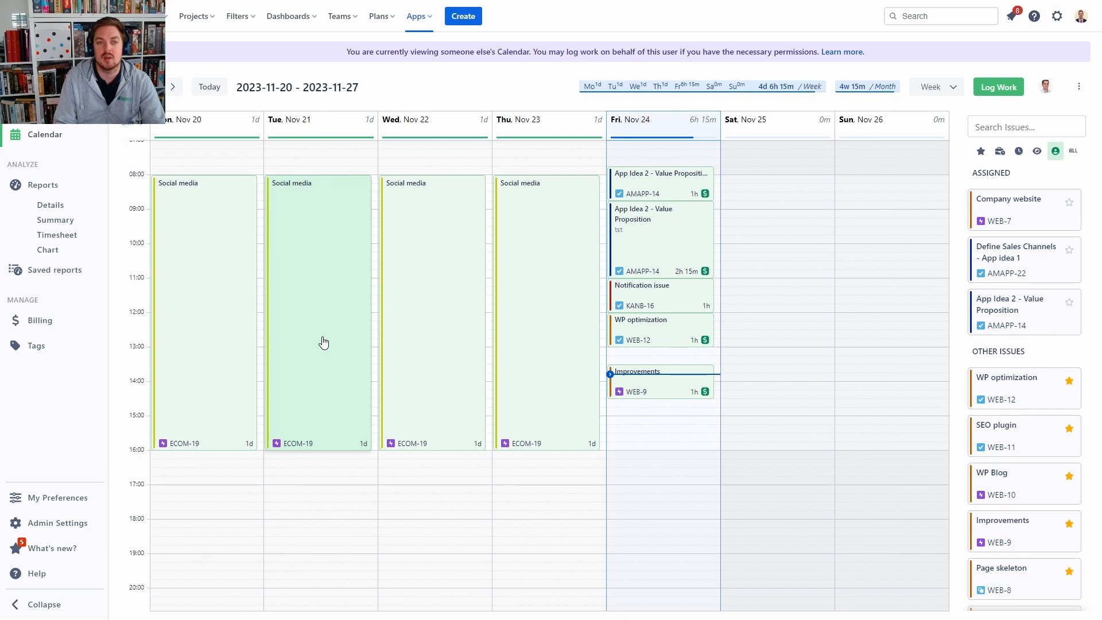
Open the permissions in the Ecommerce (ECOM) project's settings and review its time tracking permissions
{"action": "left_click", "coordinate": [214, 23]}
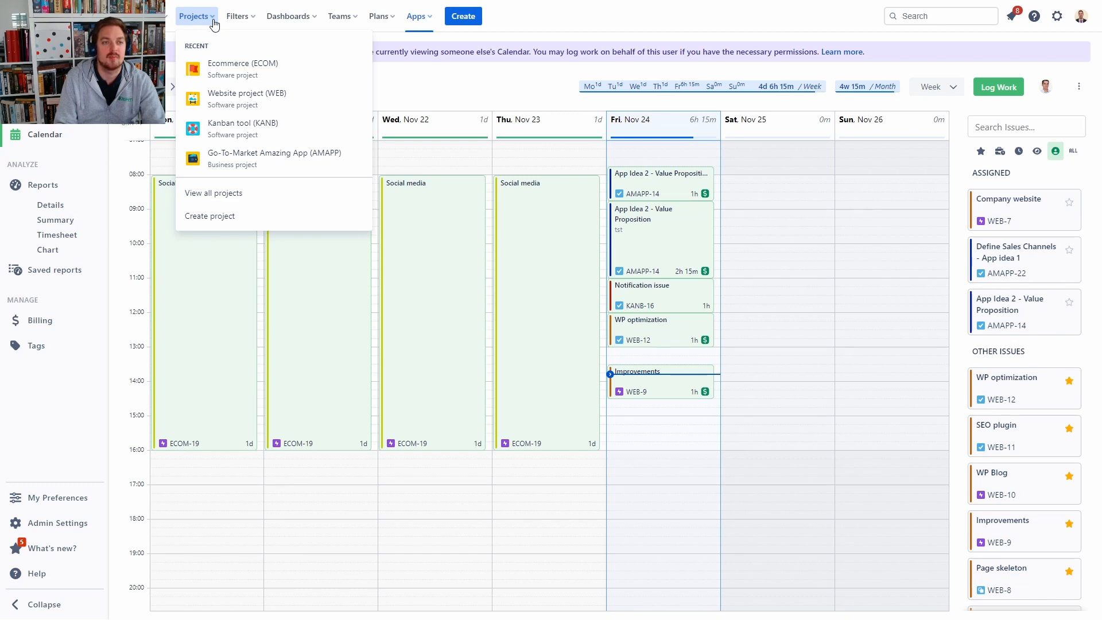
{"action": "left_click", "coordinate": [240, 72]}
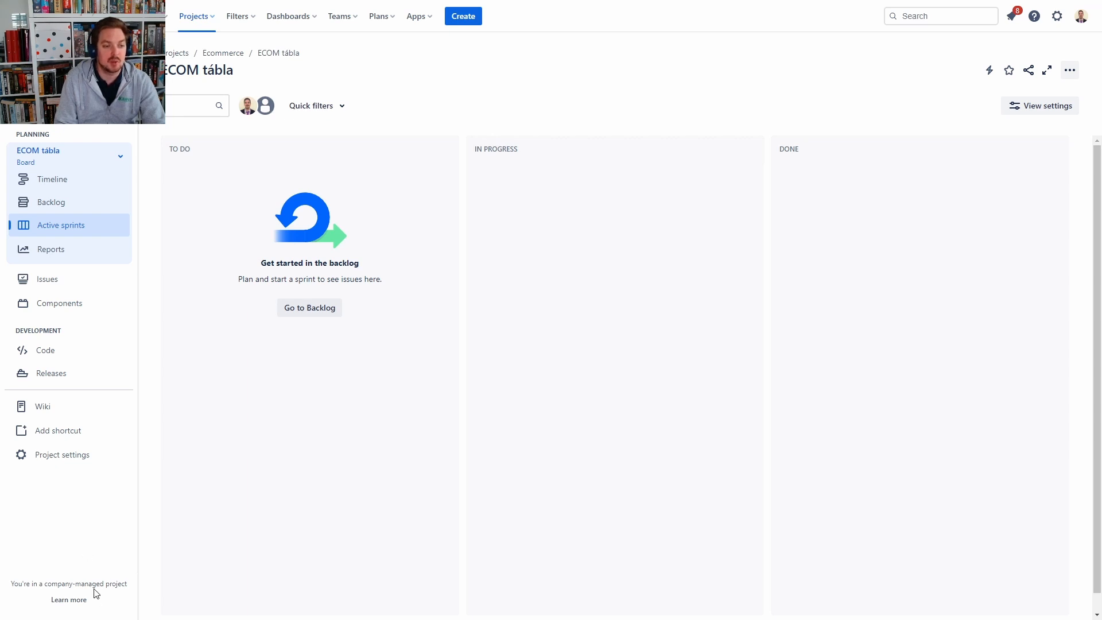
{"action": "left_click", "coordinate": [65, 461]}
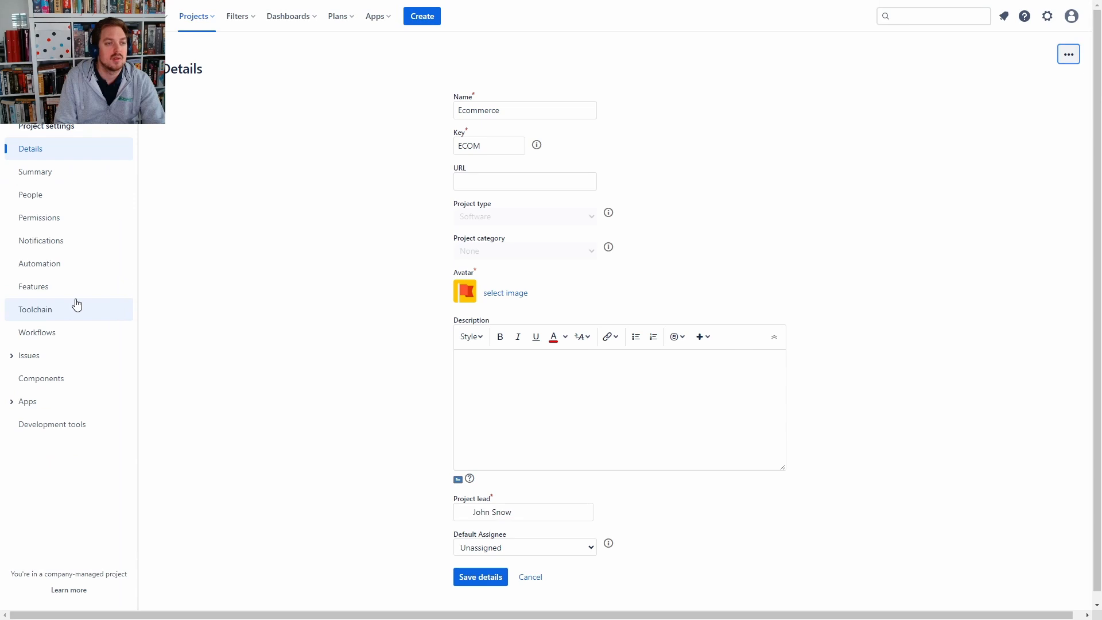
{"action": "left_click", "coordinate": [43, 222]}
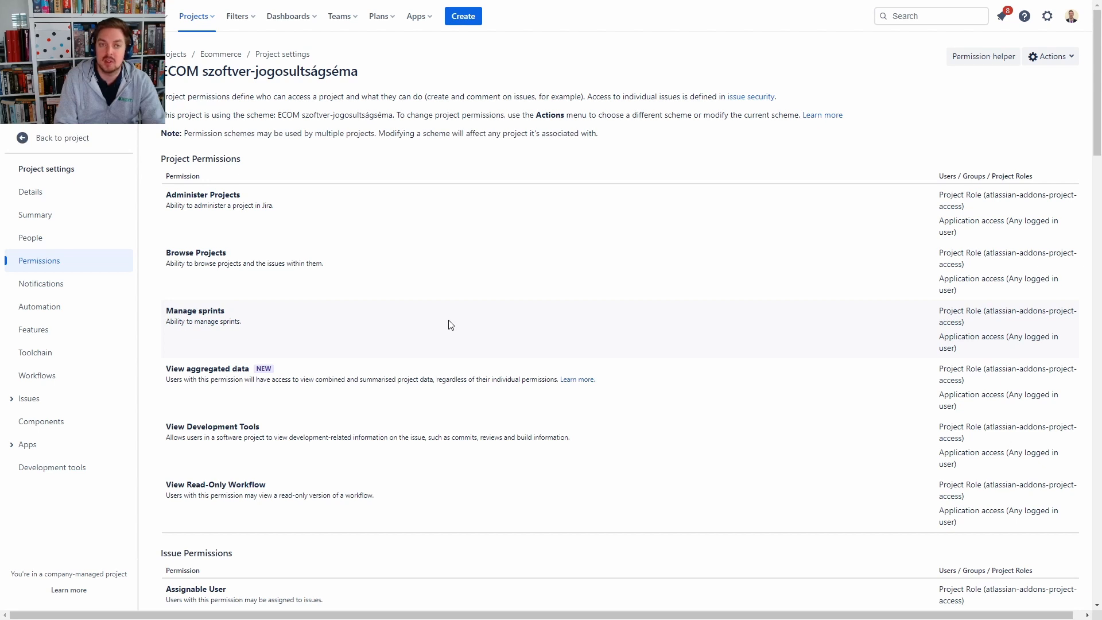
{"action": "scroll", "coordinate": [452, 392], "scroll_direction": "down", "scroll_amount": 12}
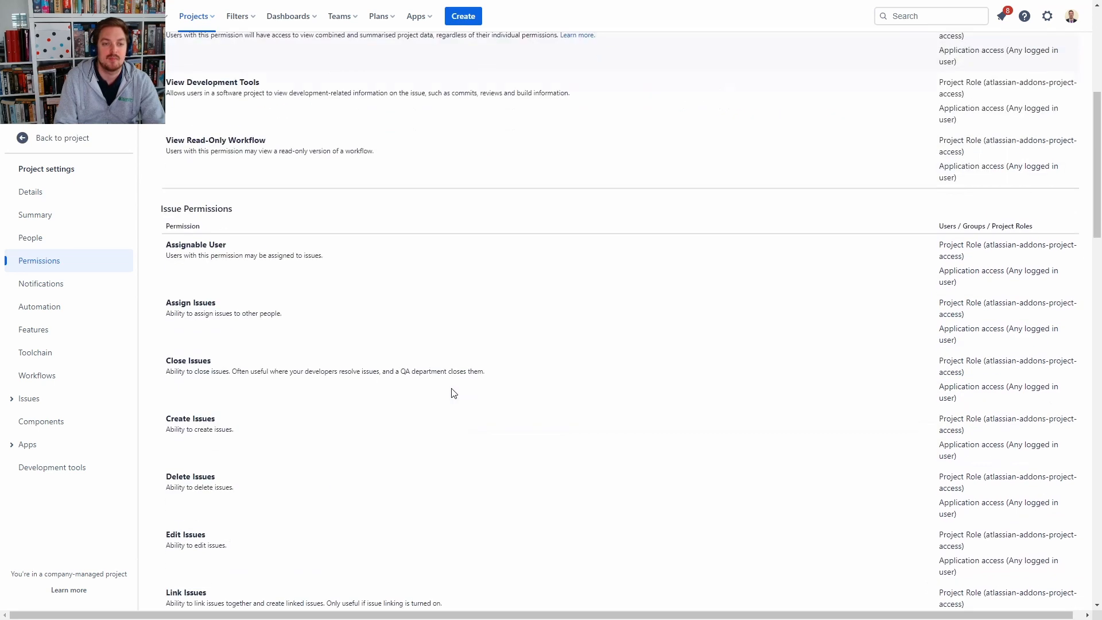
{"action": "scroll", "coordinate": [452, 392], "scroll_direction": "down", "scroll_amount": 15}
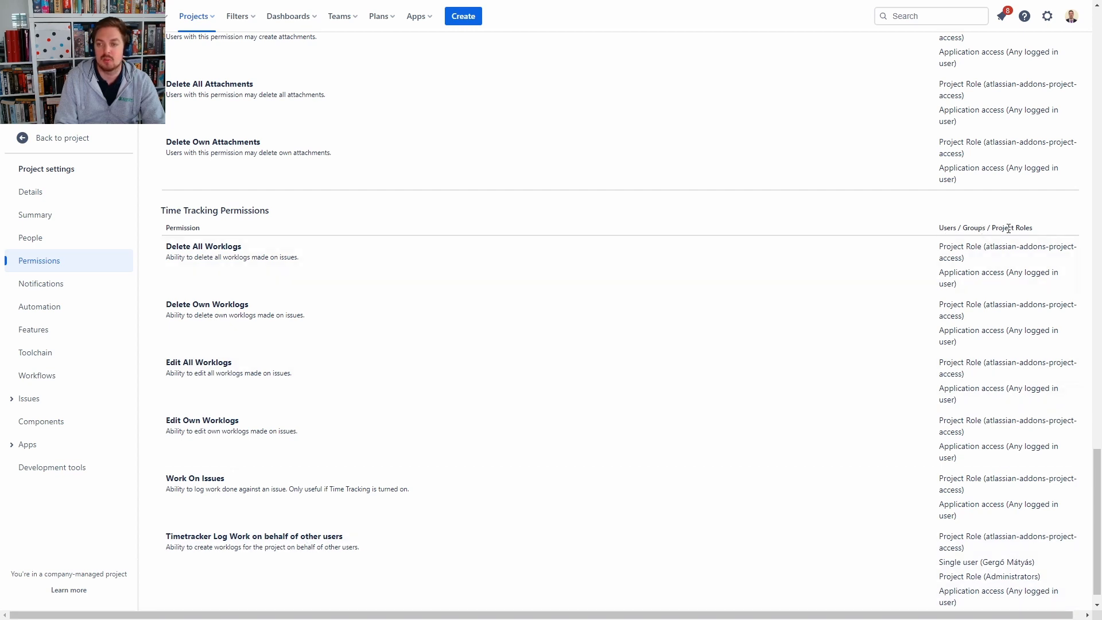
{"action": "scroll", "coordinate": [799, 492], "scroll_direction": "up", "scroll_amount": 20}
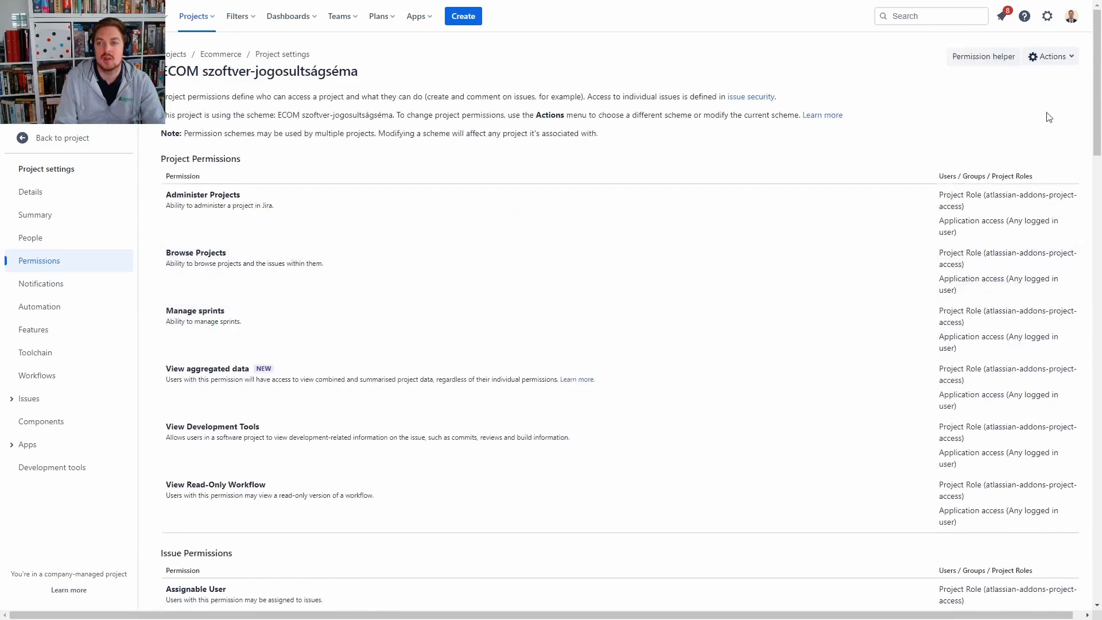
Edit the ECOM permission scheme to grant "Timetracker Log Work on behalf of other users" to the group jira-admins-thenextbigcompany
{"action": "left_click", "coordinate": [1062, 60]}
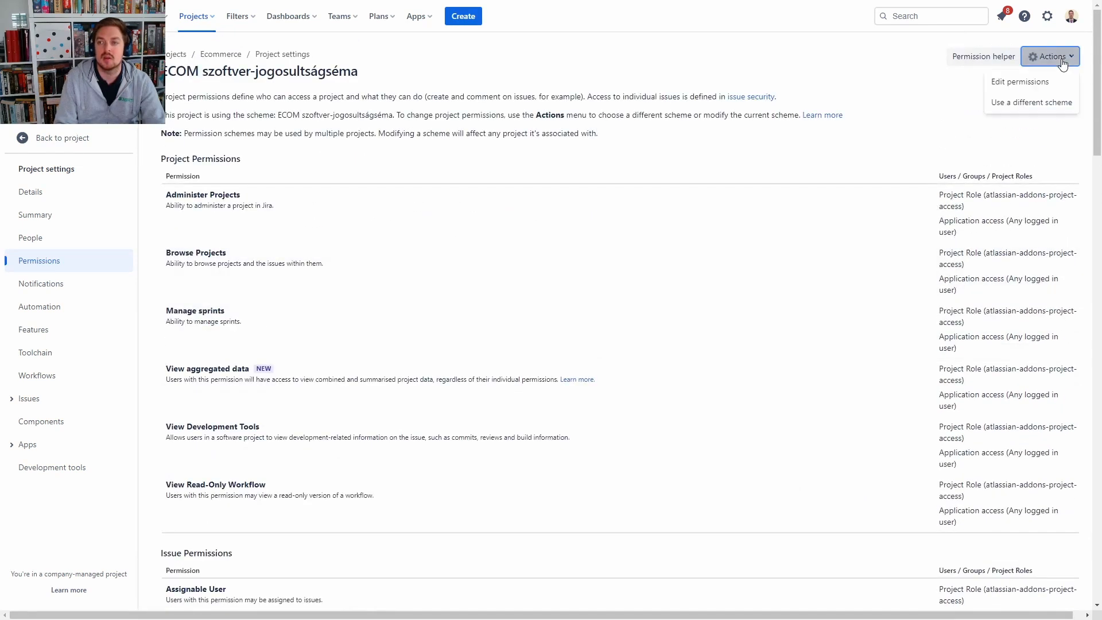
{"action": "left_click", "coordinate": [1026, 82]}
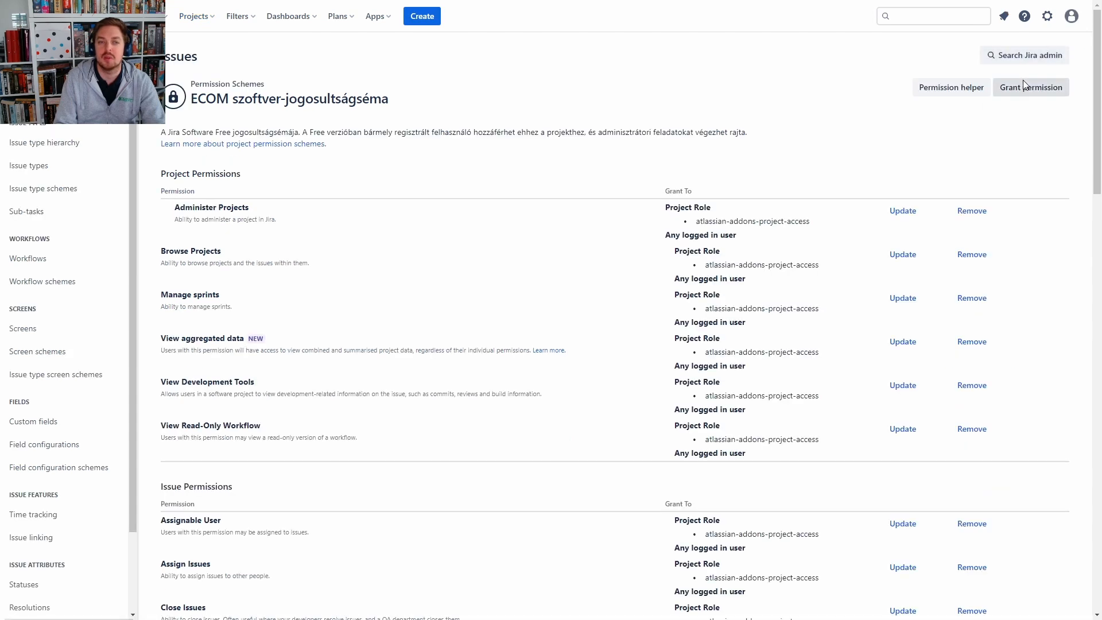
{"action": "scroll", "coordinate": [613, 454], "scroll_direction": "down", "scroll_amount": 5}
{"action": "scroll", "coordinate": [613, 455], "scroll_direction": "down", "scroll_amount": 15}
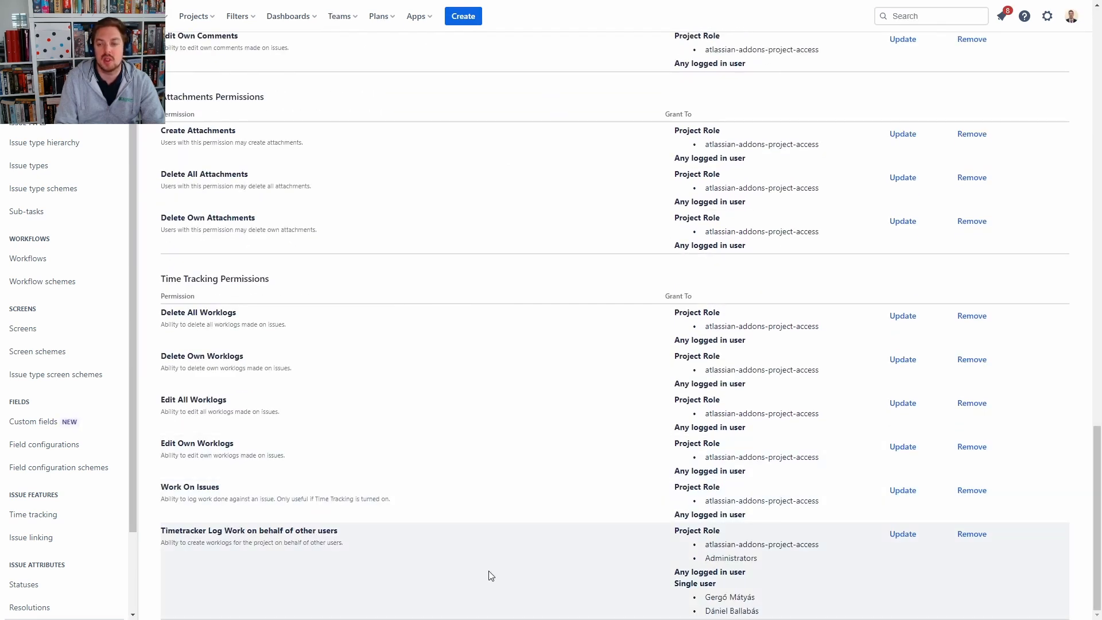
{"action": "left_click", "coordinate": [899, 535]}
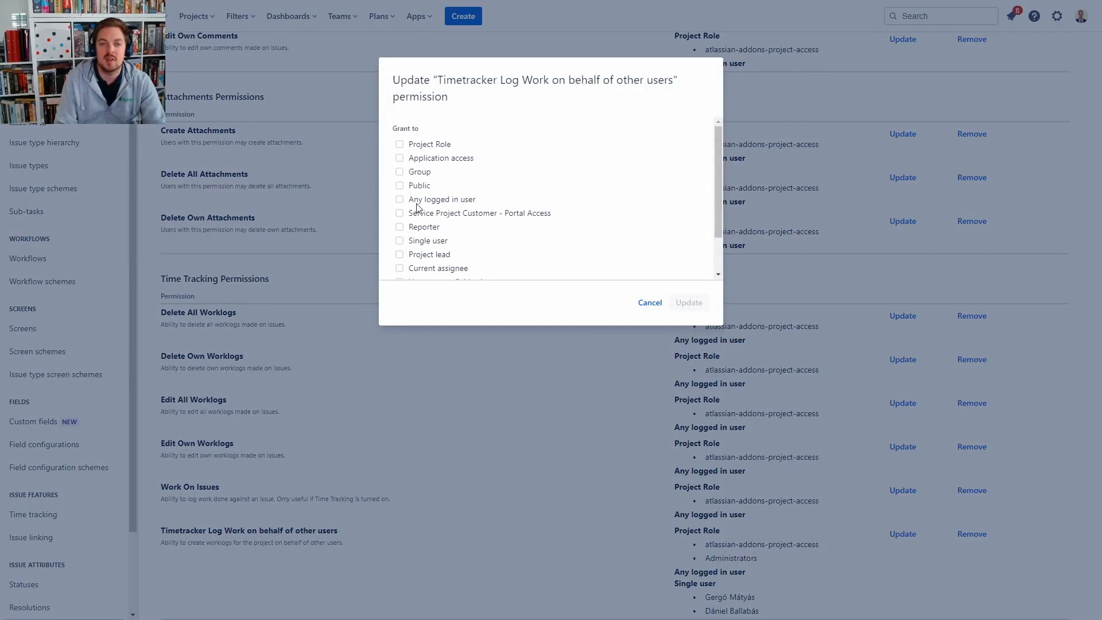
{"action": "left_click", "coordinate": [399, 171]}
{"action": "left_click", "coordinate": [435, 195]}
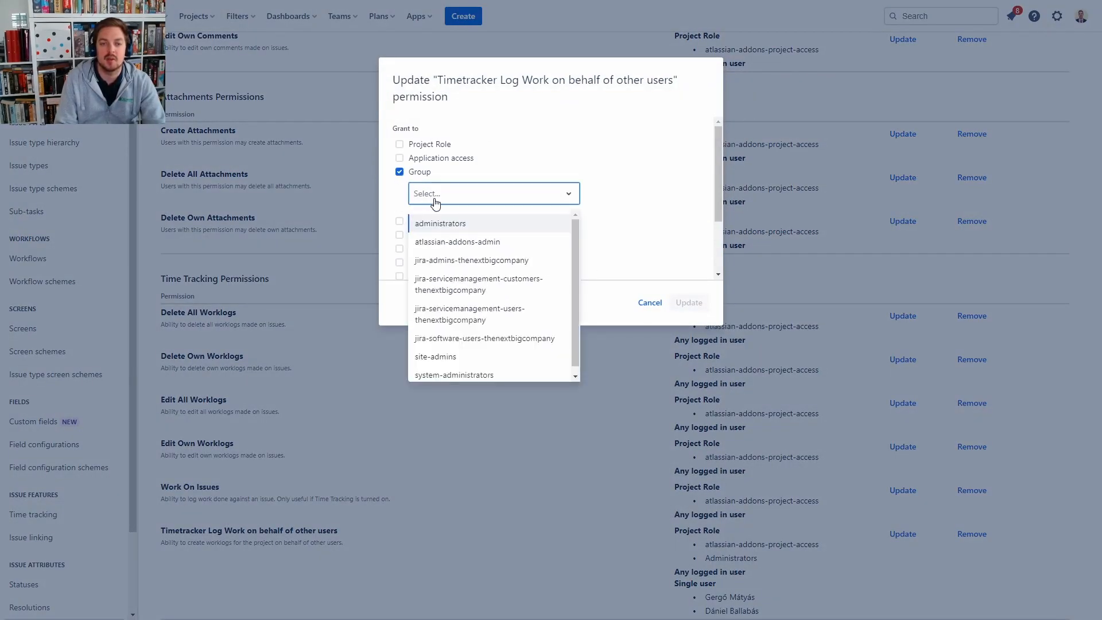
{"action": "left_click", "coordinate": [462, 261]}
{"action": "left_click", "coordinate": [689, 303]}
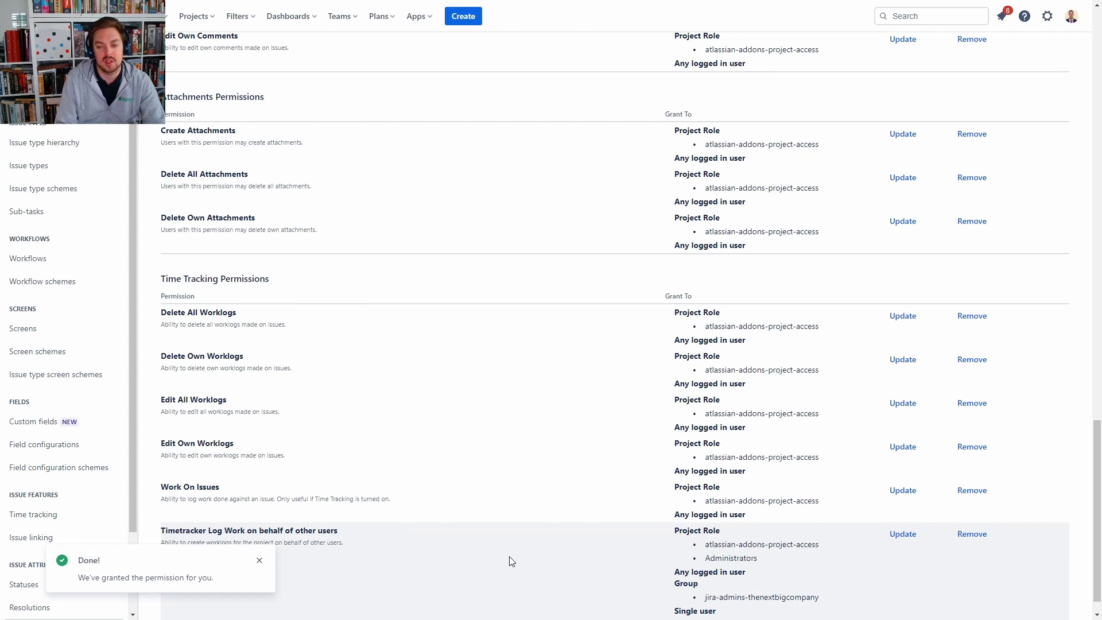
{"action": "scroll", "coordinate": [508, 560], "scroll_direction": "down", "scroll_amount": 1}
{"action": "scroll", "coordinate": [511, 561], "scroll_direction": "up", "scroll_amount": 6}
{"action": "scroll", "coordinate": [512, 561], "scroll_direction": "up", "scroll_amount": 15}
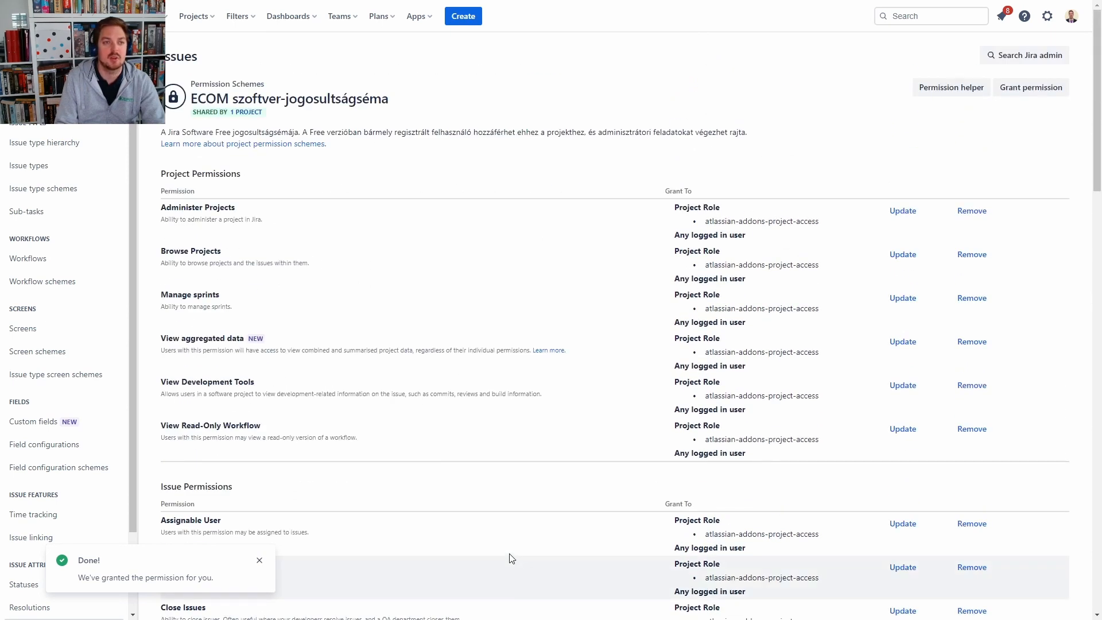
Open the Access settings of the Kanban tool (KANB) project
{"action": "left_click", "coordinate": [212, 19]}
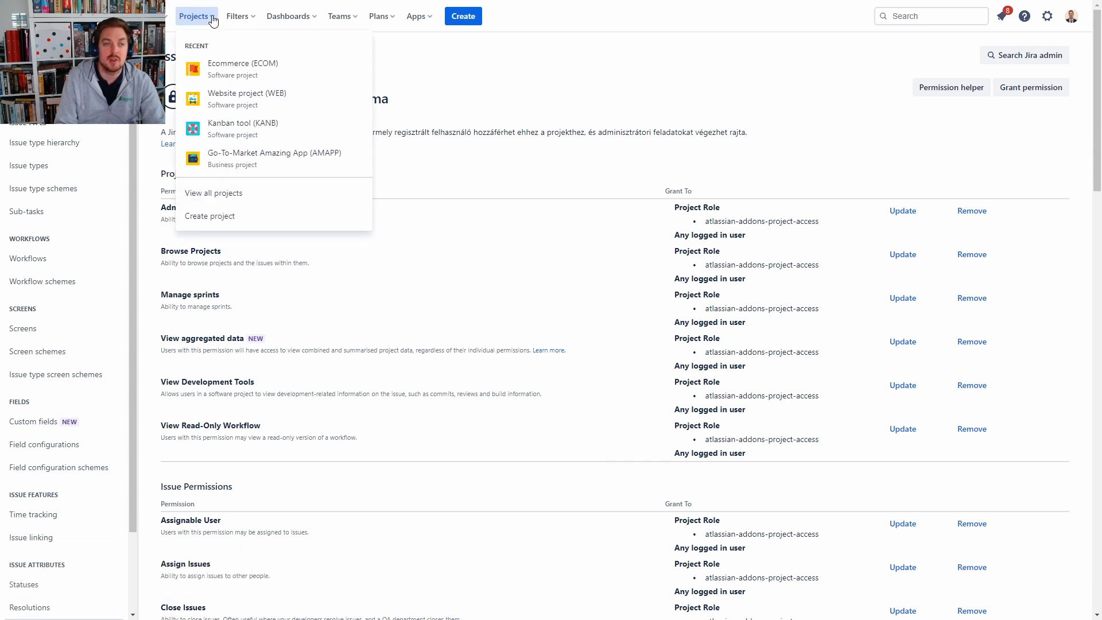
{"action": "left_click", "coordinate": [286, 130]}
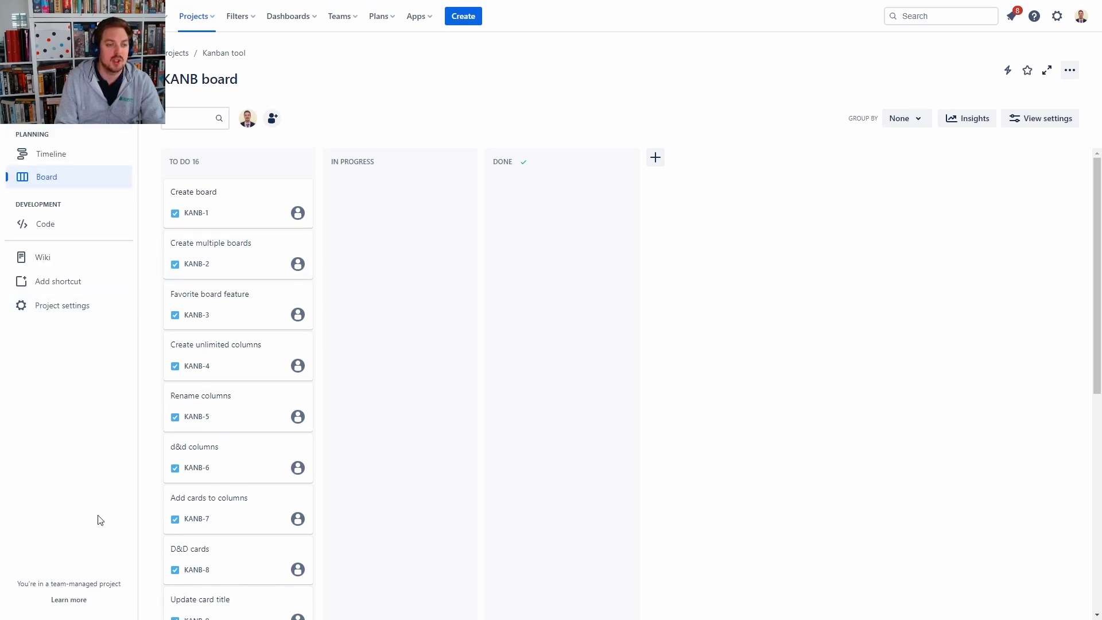
{"action": "left_click", "coordinate": [77, 316]}
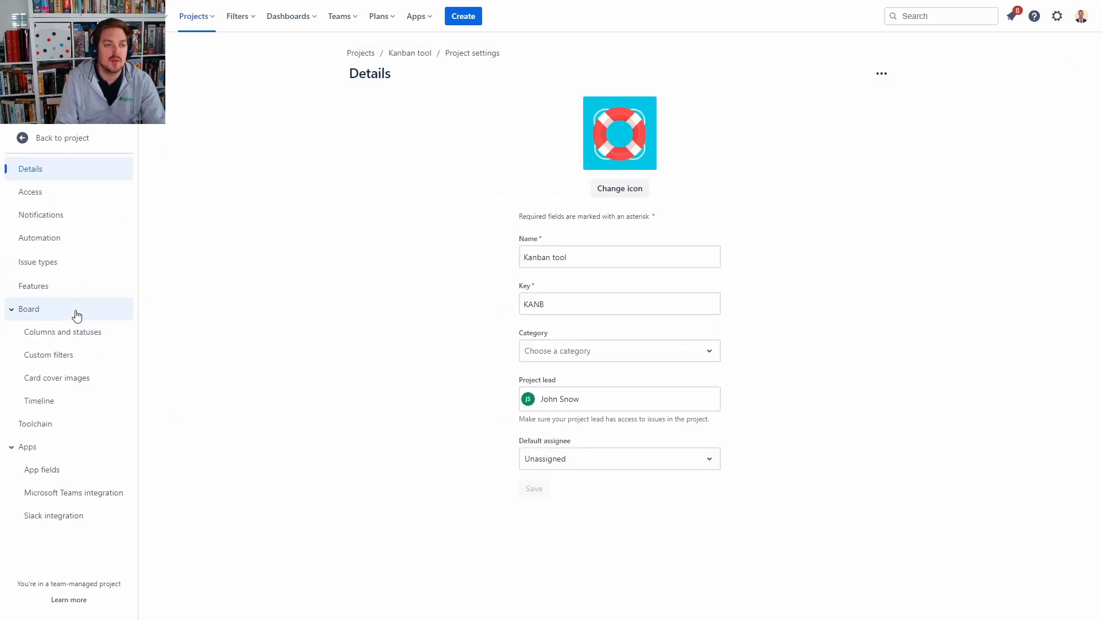
{"action": "left_click", "coordinate": [51, 193]}
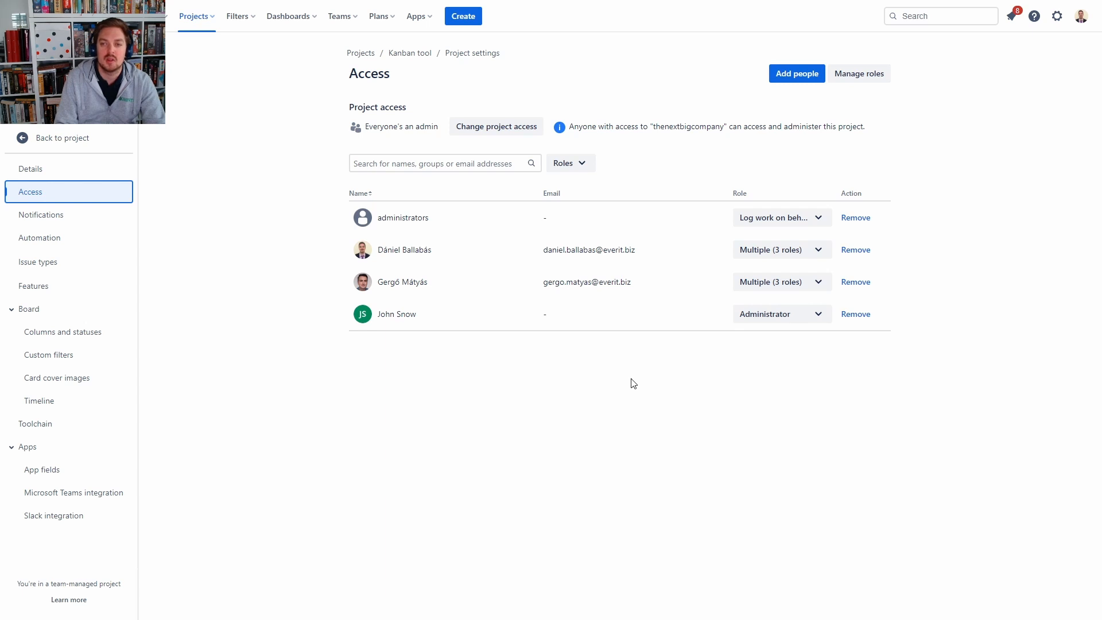
Open the "Log work on behalf" role for editing and show its app permissions for the Timetracker Plugin
{"action": "left_click", "coordinate": [856, 73]}
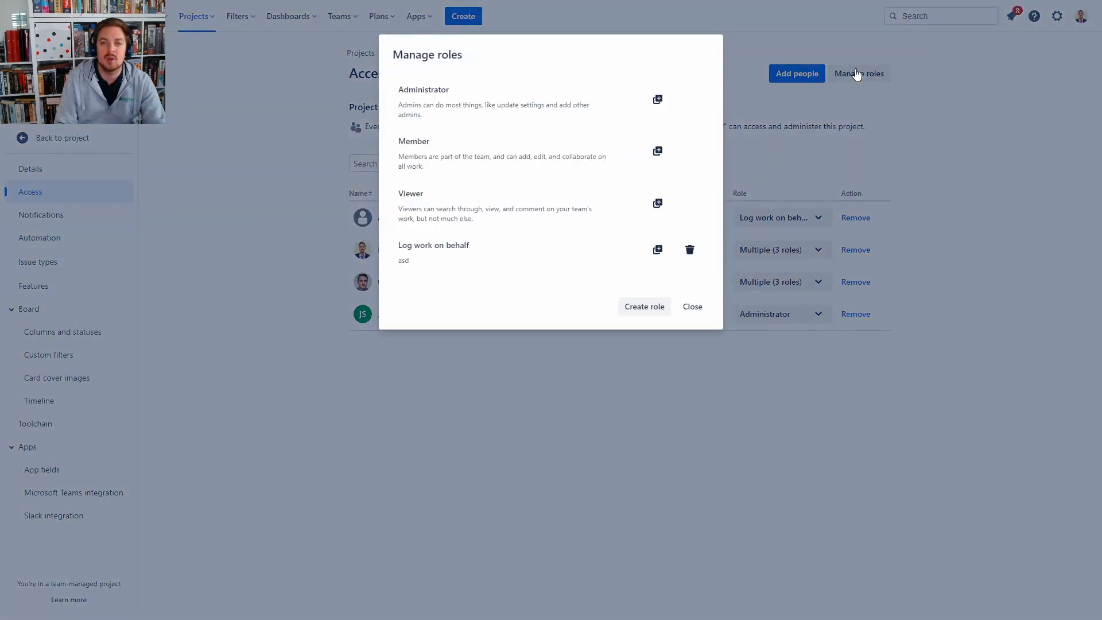
{"action": "left_click", "coordinate": [492, 253]}
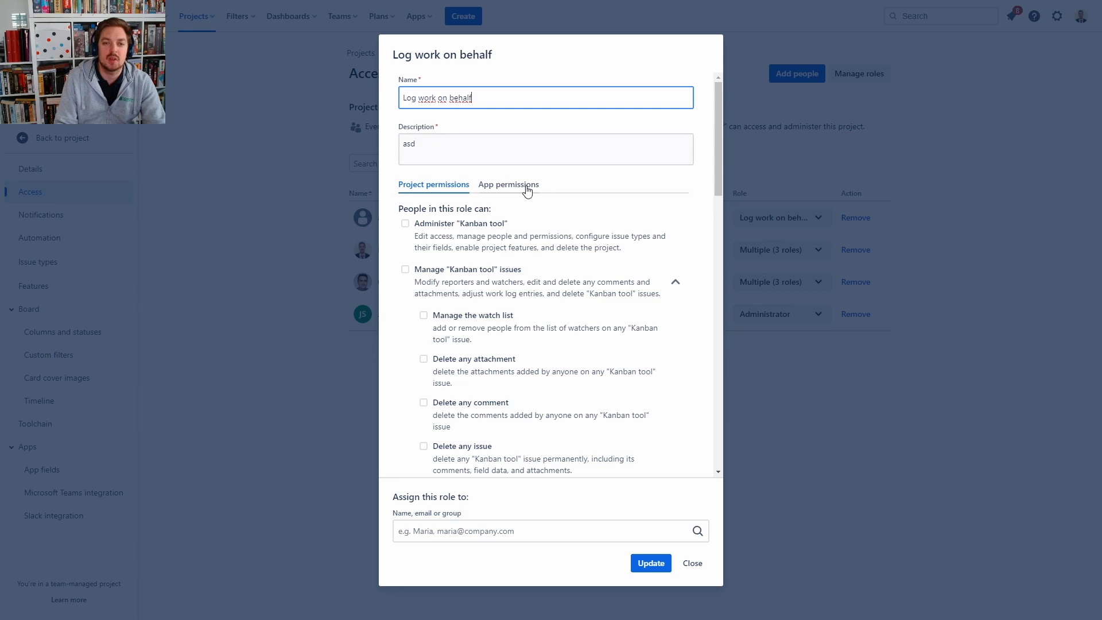
{"action": "left_click", "coordinate": [507, 188]}
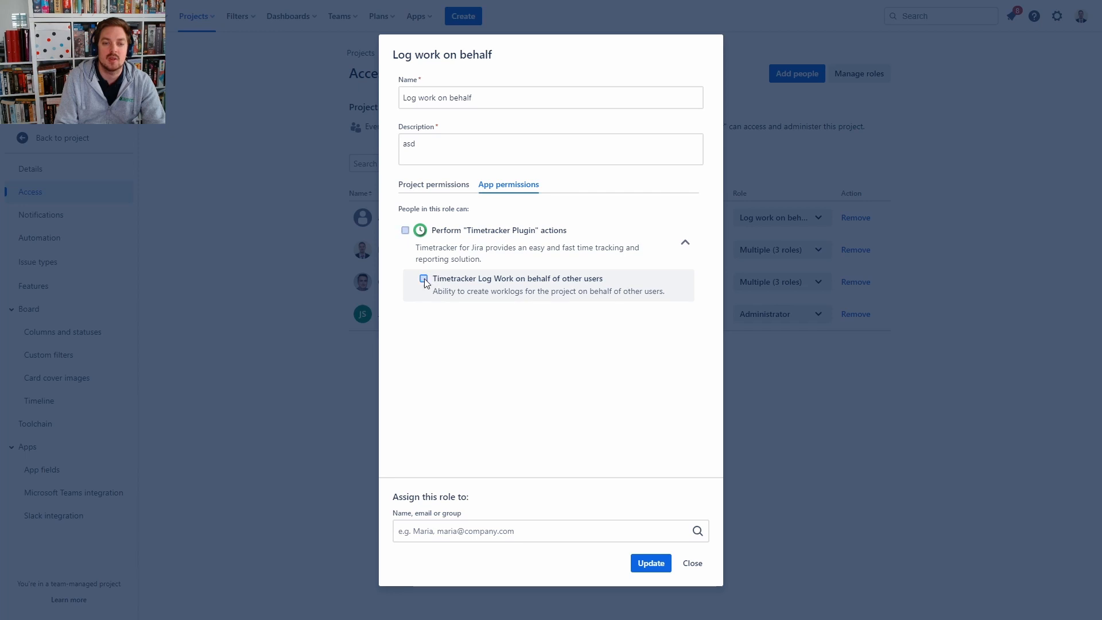
Enable the project permission "Edit any work log entry" for the "Log work on behalf" role and save the role
{"action": "left_click", "coordinate": [431, 185]}
{"action": "scroll", "coordinate": [491, 368], "scroll_direction": "down", "scroll_amount": 7}
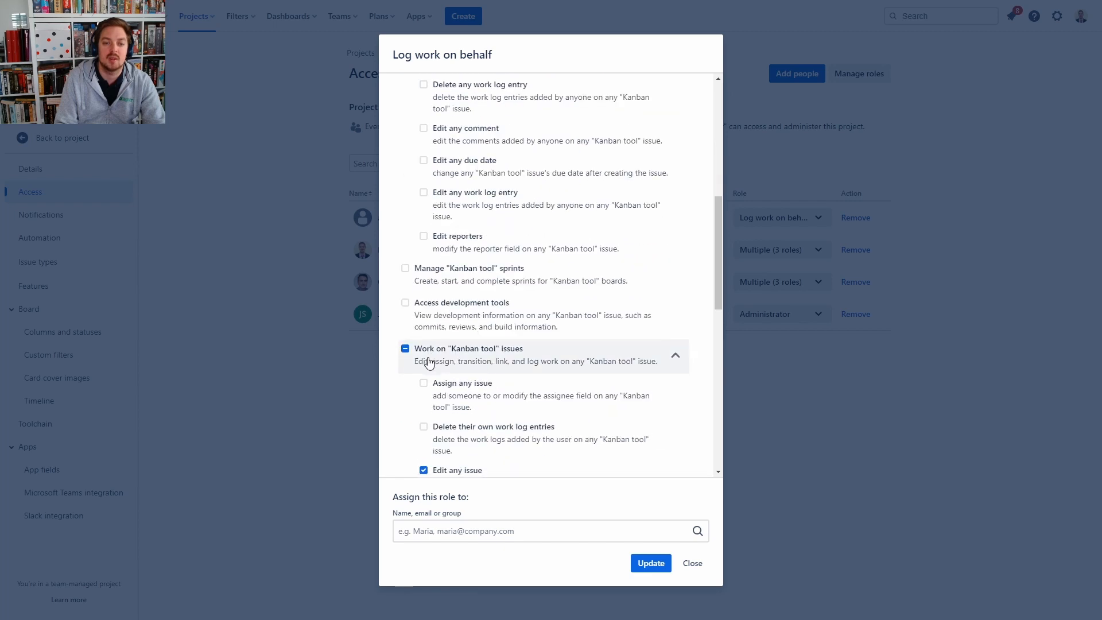
{"action": "scroll", "coordinate": [487, 368], "scroll_direction": "down", "scroll_amount": 6}
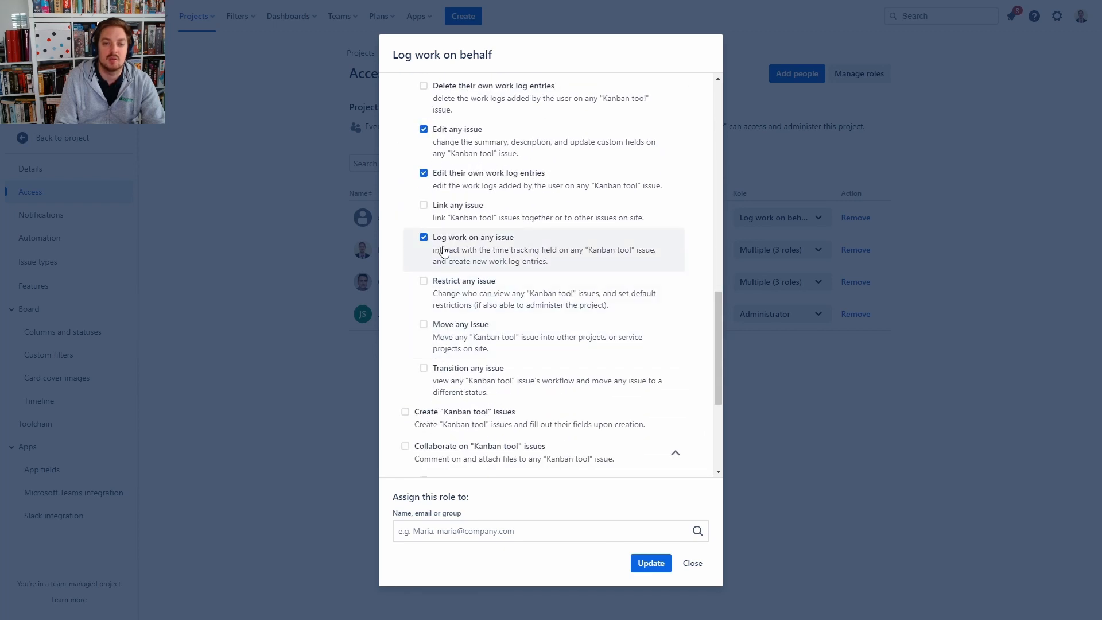
{"action": "scroll", "coordinate": [494, 322], "scroll_direction": "down", "scroll_amount": 4}
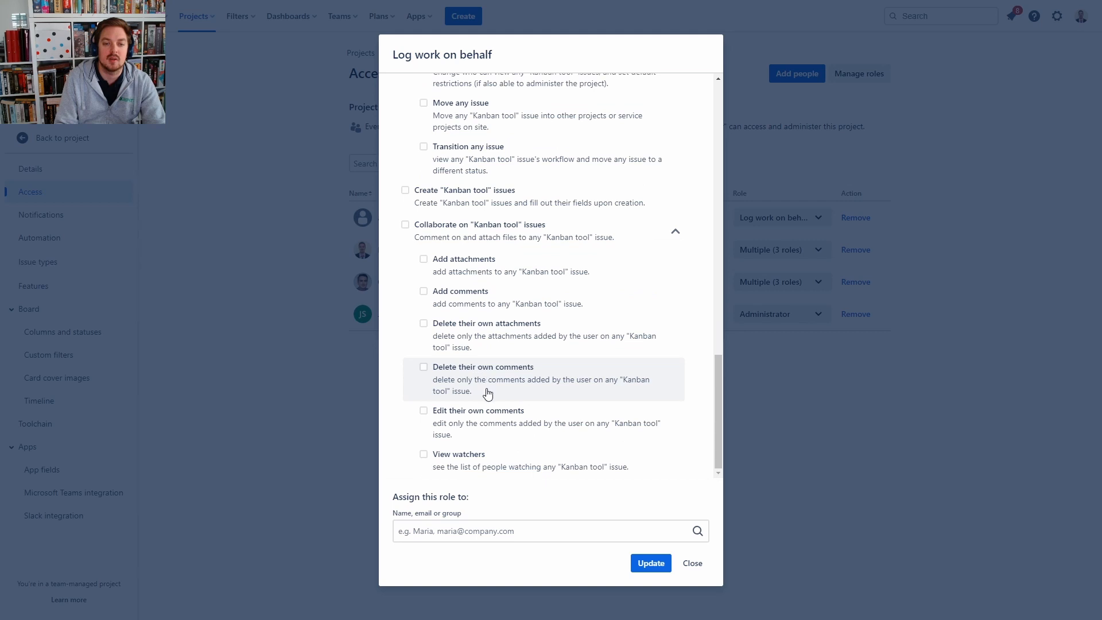
{"action": "scroll", "coordinate": [479, 372], "scroll_direction": "up", "scroll_amount": 10}
{"action": "scroll", "coordinate": [472, 365], "scroll_direction": "up", "scroll_amount": 2}
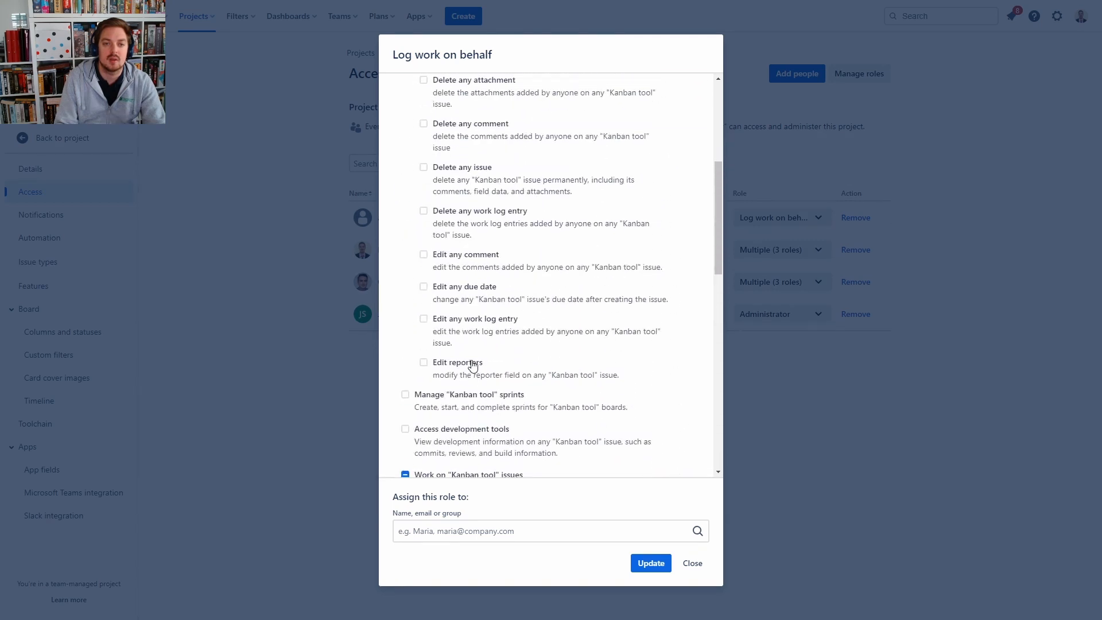
{"action": "left_click", "coordinate": [469, 333]}
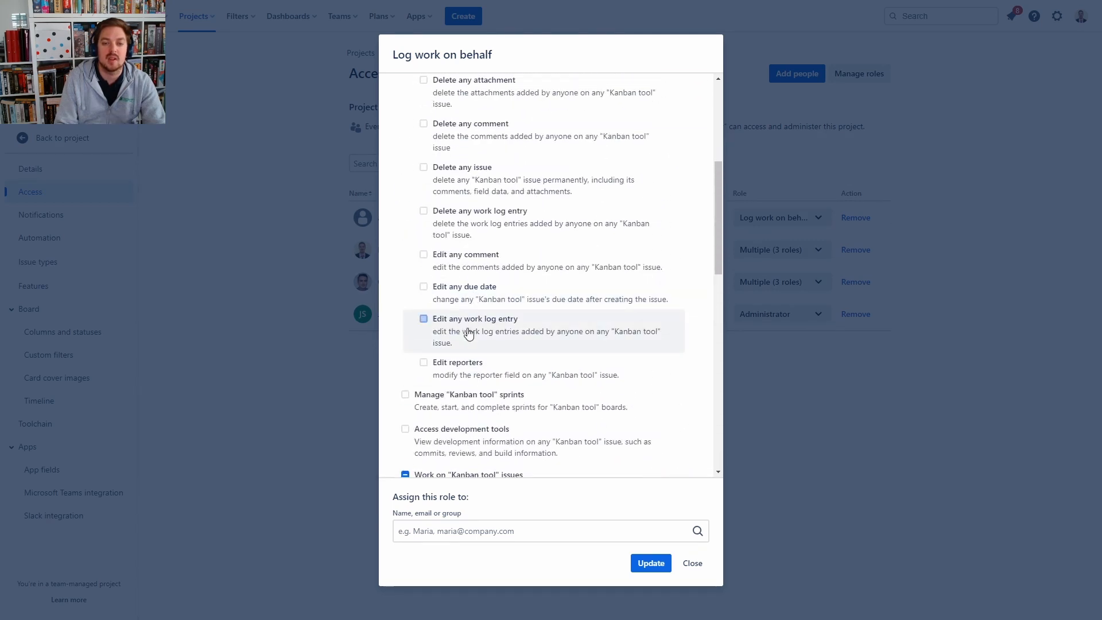
{"action": "left_click", "coordinate": [645, 562]}
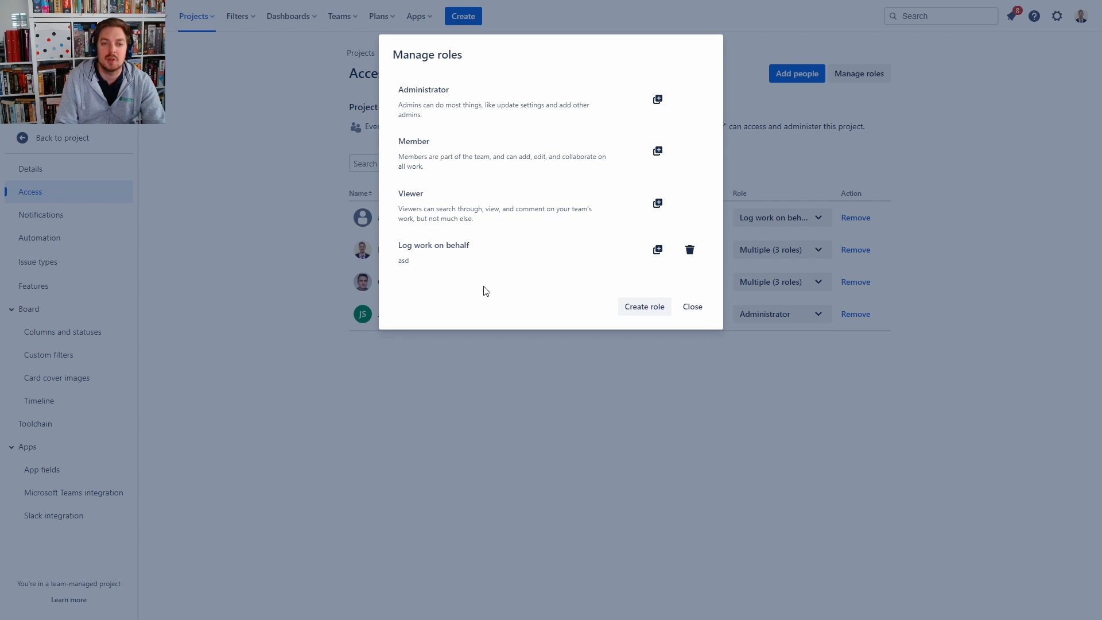
Reopen the "Log work on behalf" role to check its issue management permissions, and close the role management without changes
{"action": "left_click", "coordinate": [439, 262]}
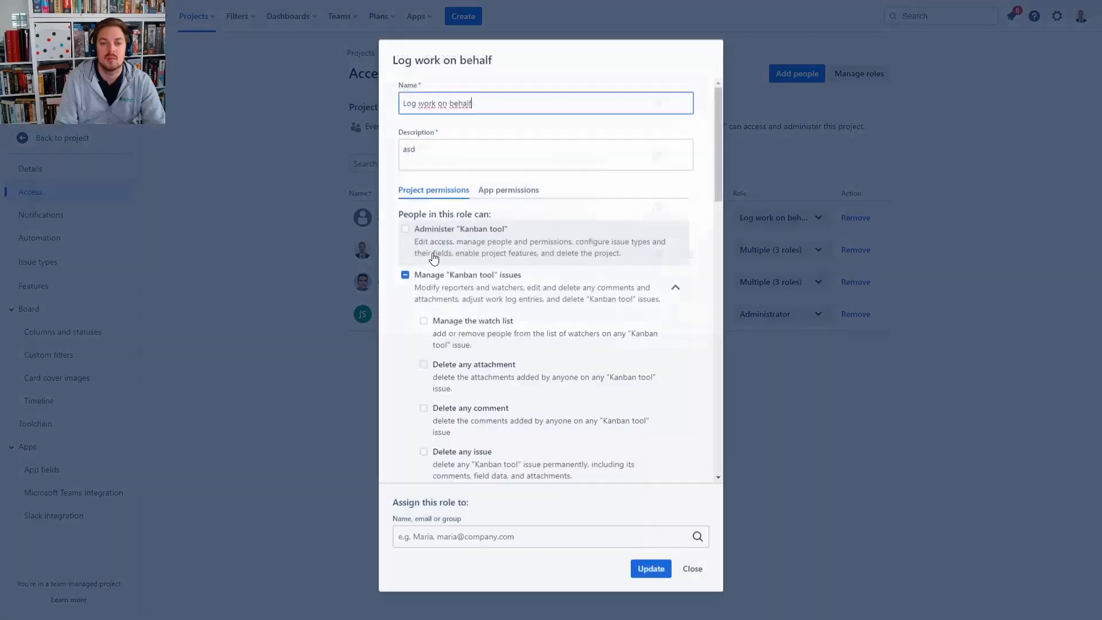
{"action": "scroll", "coordinate": [453, 362], "scroll_direction": "down", "scroll_amount": 4}
{"action": "scroll", "coordinate": [453, 362], "scroll_direction": "down", "scroll_amount": 7}
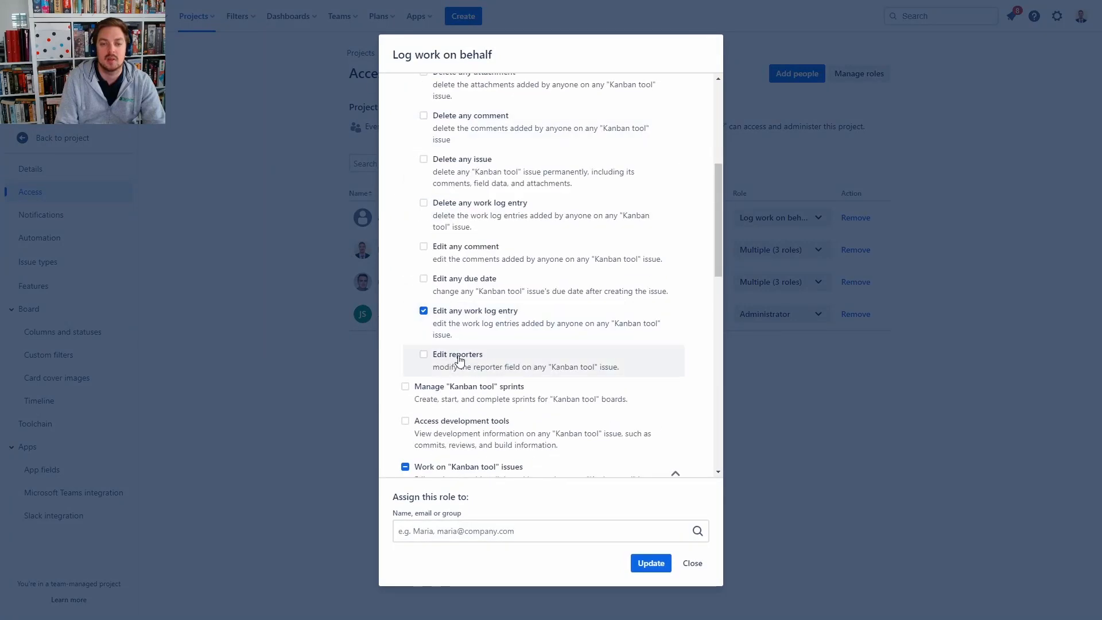
{"action": "left_click", "coordinate": [692, 564]}
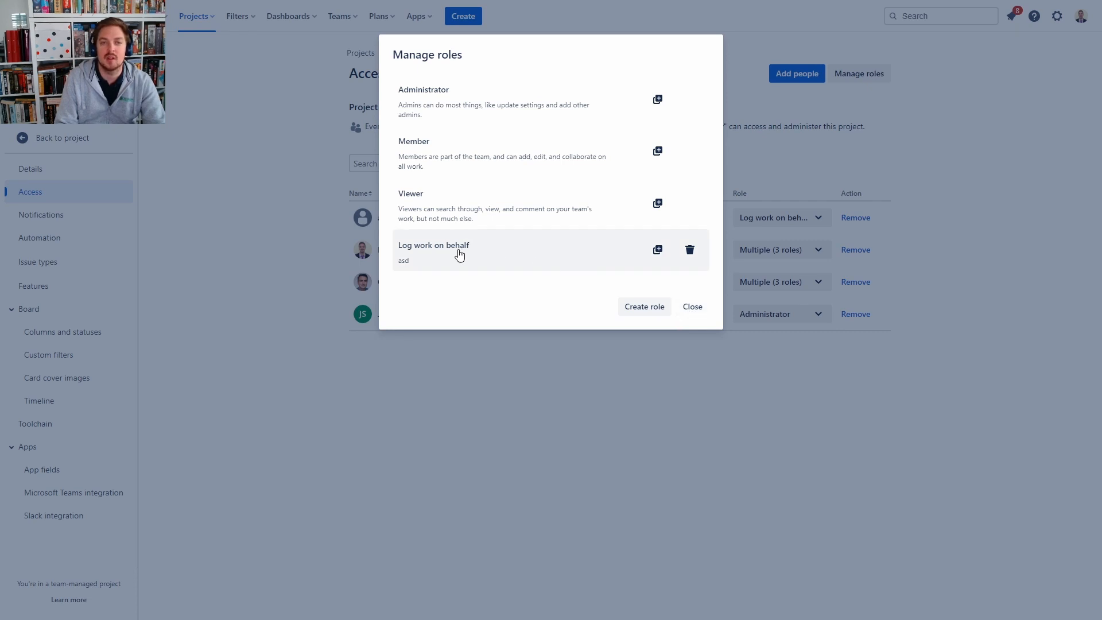
{"action": "left_click", "coordinate": [691, 307]}
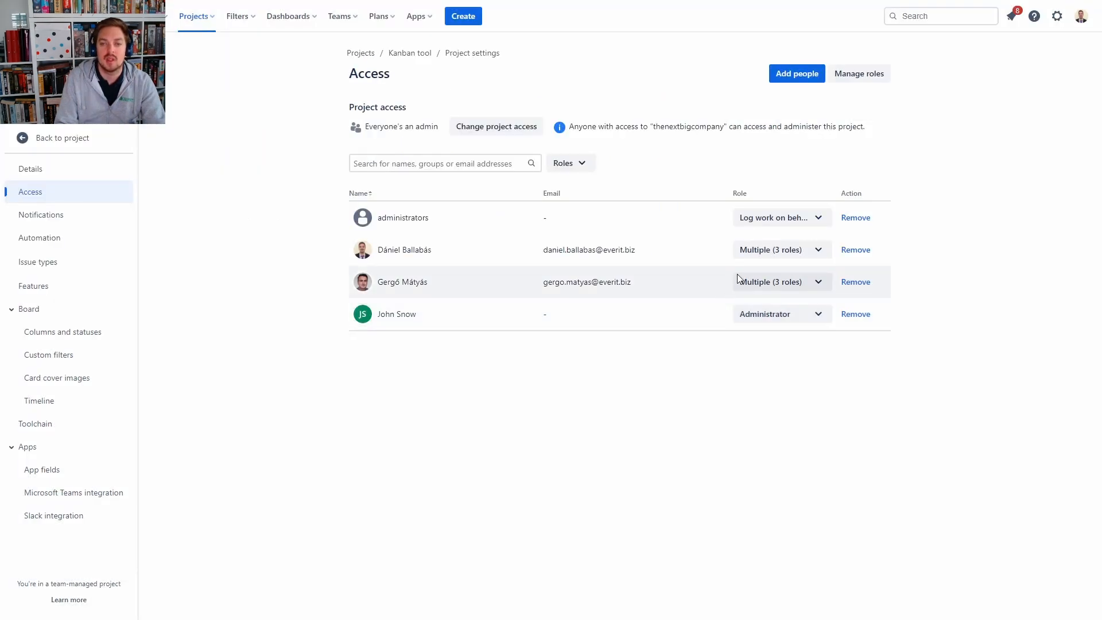
Check which roles are assigned to the first individual user in the project's access list
{"action": "left_click", "coordinate": [757, 251]}
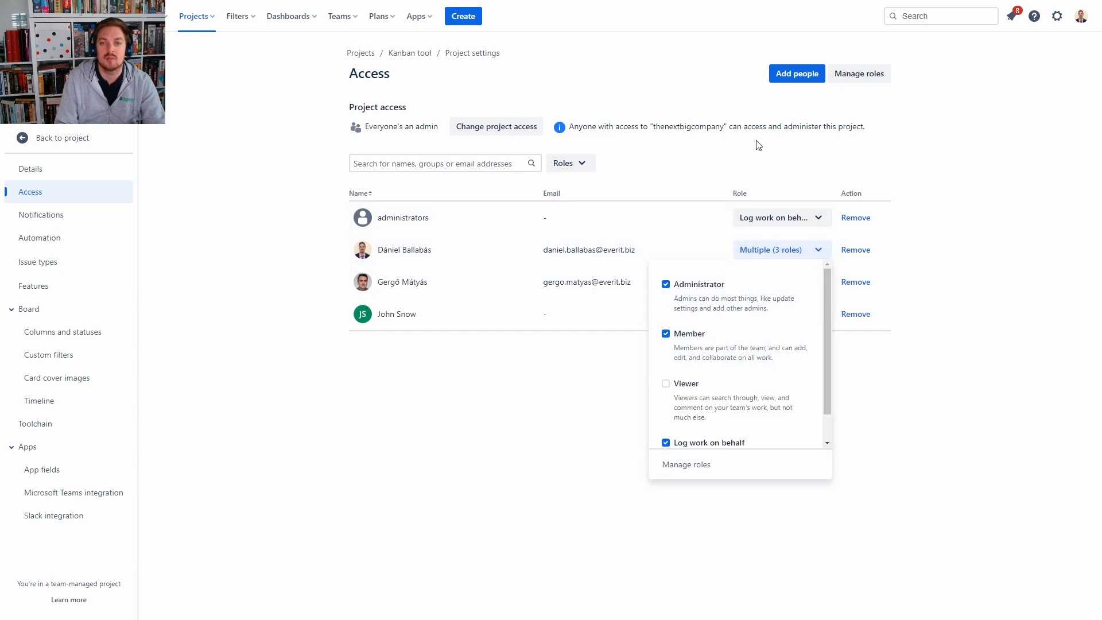
{"action": "scroll", "coordinate": [723, 441], "scroll_direction": "down", "scroll_amount": 1}
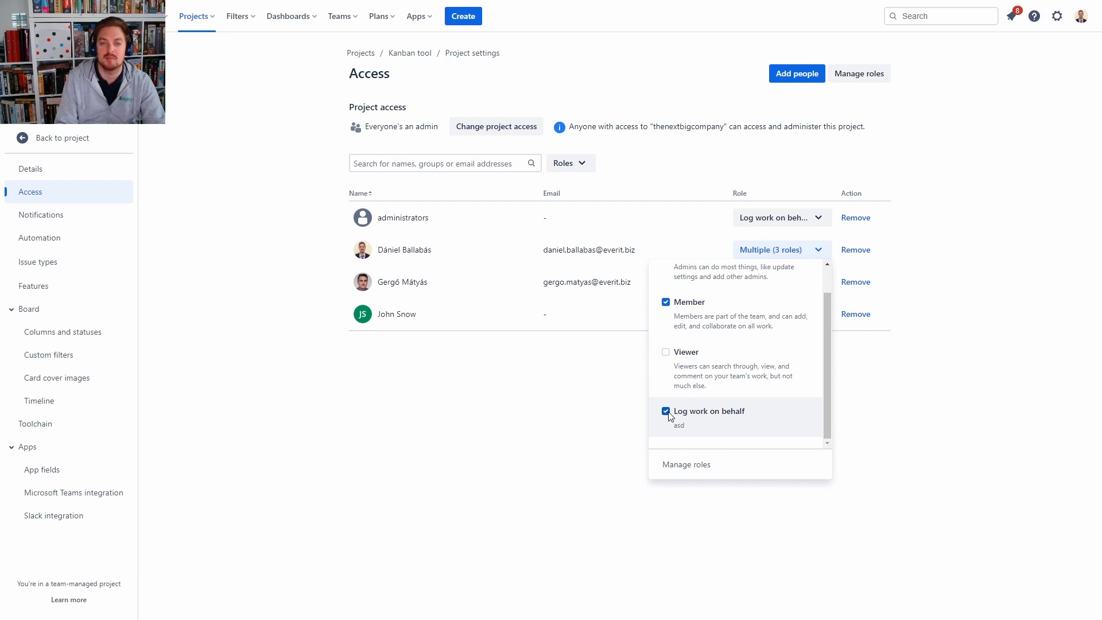
{"action": "left_click", "coordinate": [550, 400]}
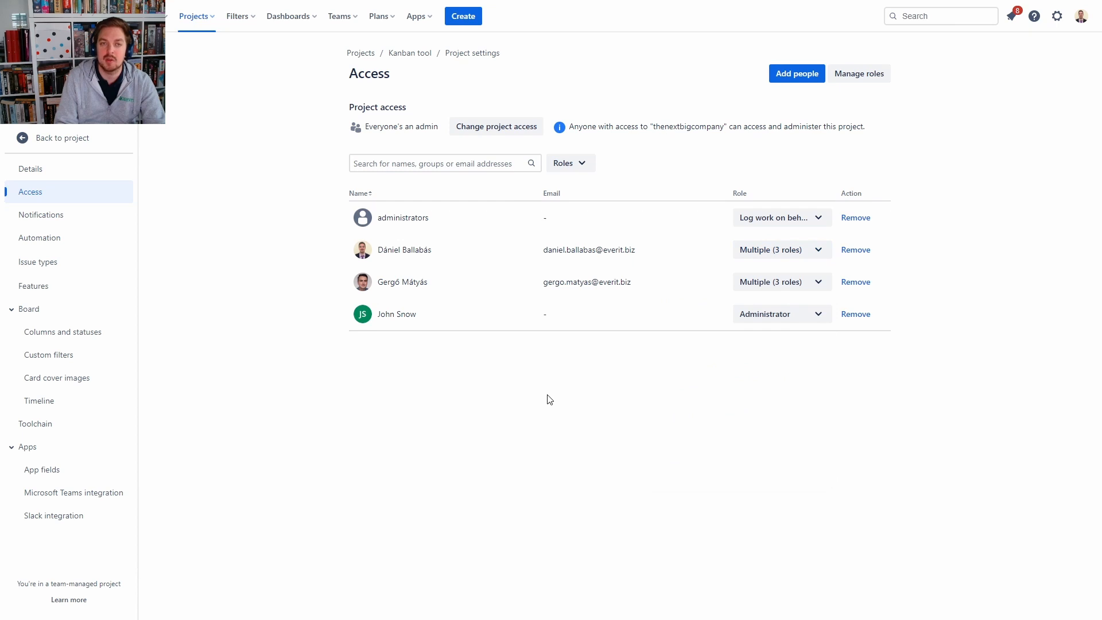